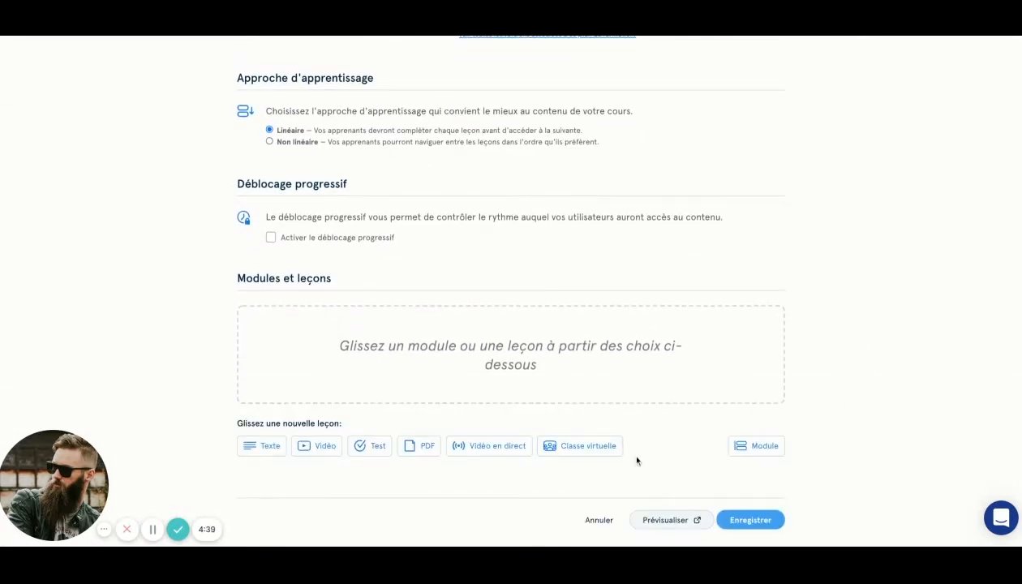
# Add a virtual class (Classe virtuelle) lesson to the training plan and enable progressive unlocking (déblocage progressif).
pyautogui.click(587, 452)
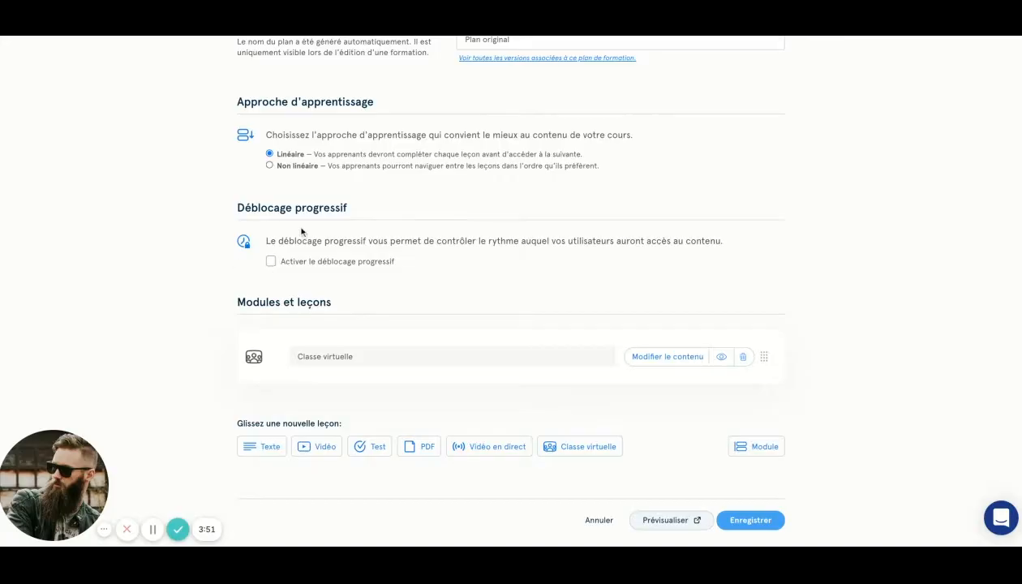
pyautogui.click(270, 262)
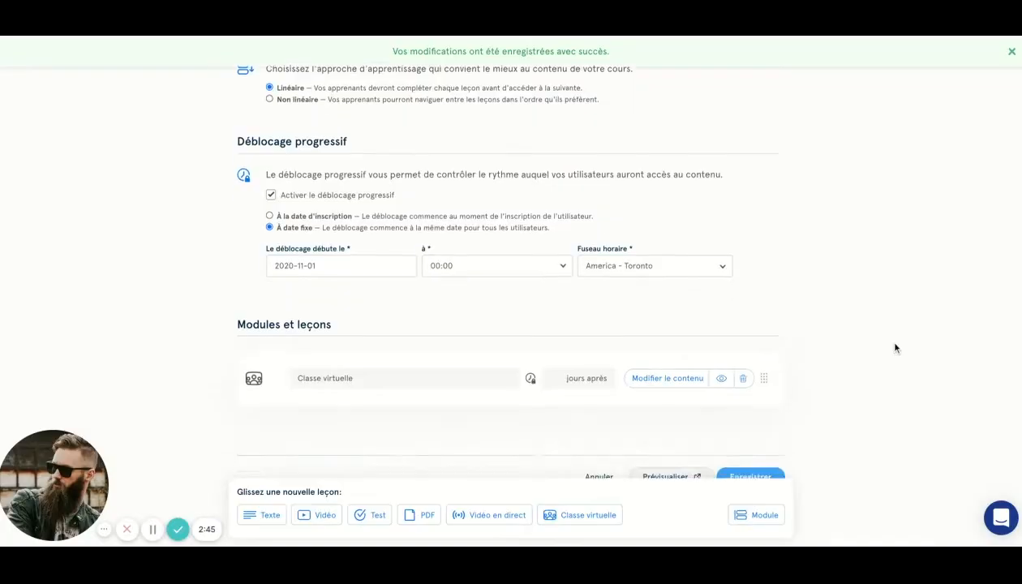
# Schedule the virtual class lesson for 2020-11-01 at 08:00 in its content settings and save it.
pyautogui.scroll(-1, 881, 336)
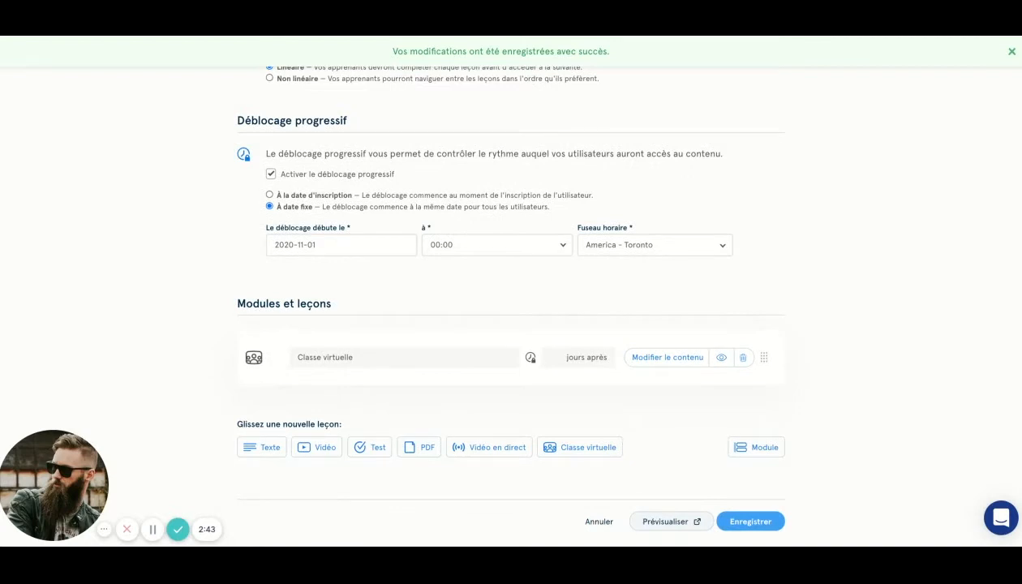
pyautogui.click(669, 359)
pyautogui.scroll(-1, 864, 396)
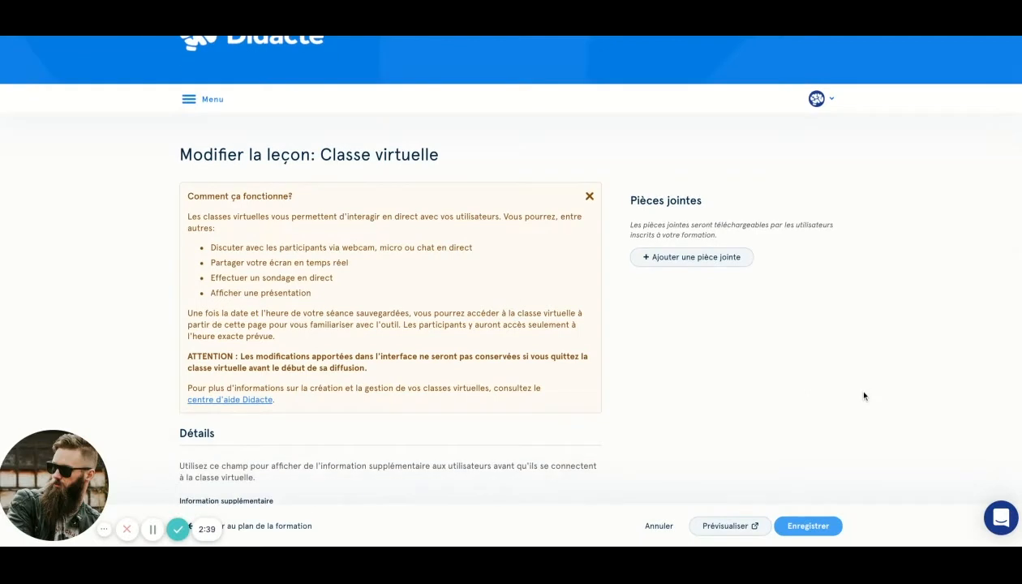
pyautogui.scroll(-8, 864, 396)
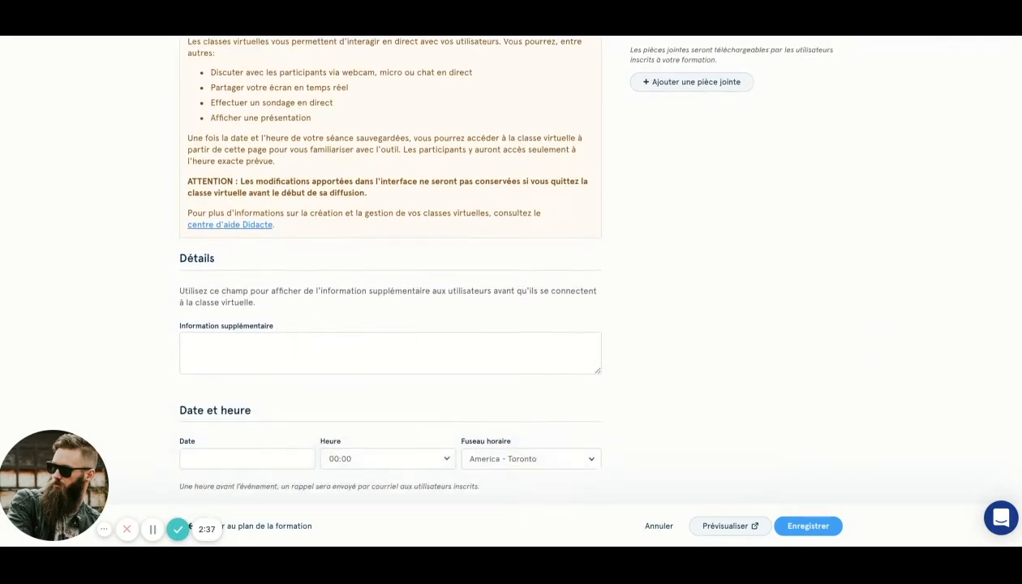
pyautogui.scroll(1, 503, 284)
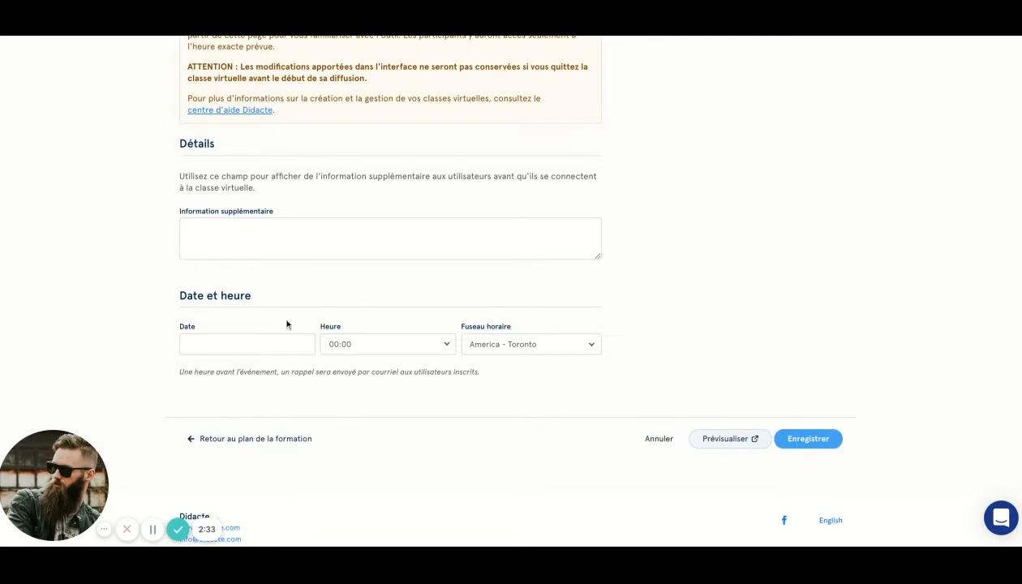
pyautogui.click(245, 341)
pyautogui.click(316, 370)
pyautogui.click(316, 401)
pyautogui.click(834, 445)
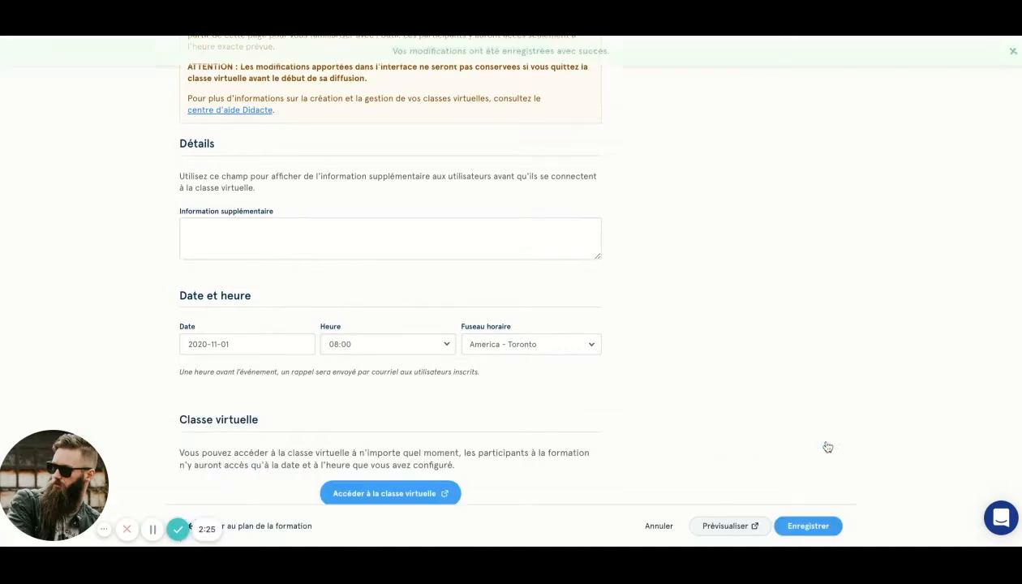
# Enter the virtual classroom from the lesson page, joining the audio with the microphone and confirming the echo test.
pyautogui.scroll(-1, 733, 425)
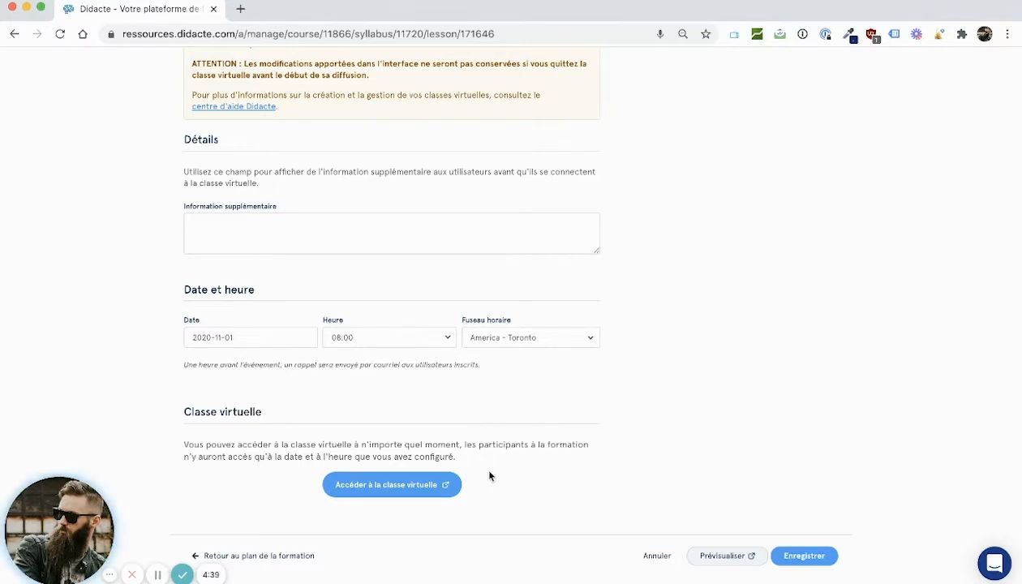
pyautogui.click(410, 487)
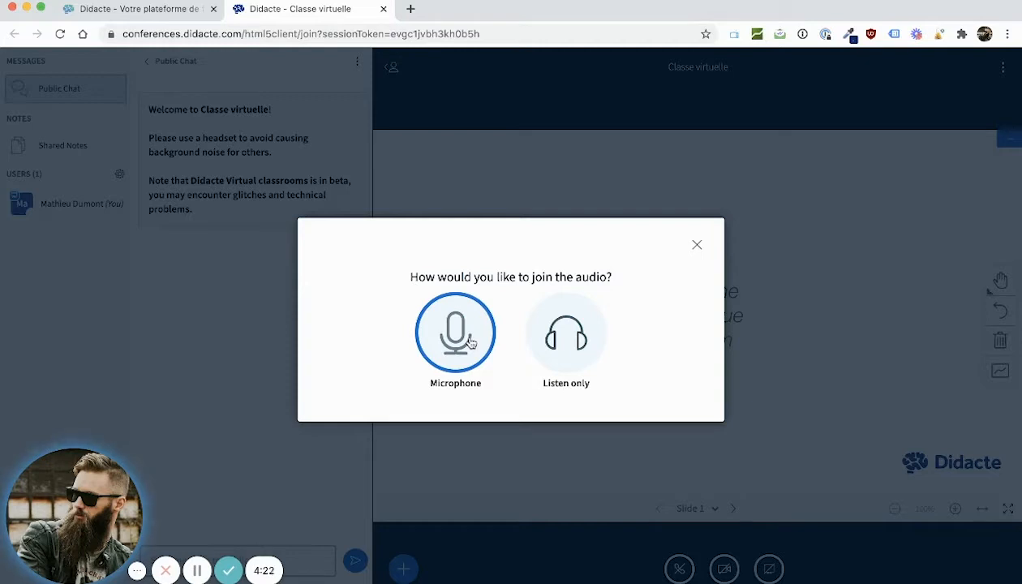
pyautogui.click(471, 344)
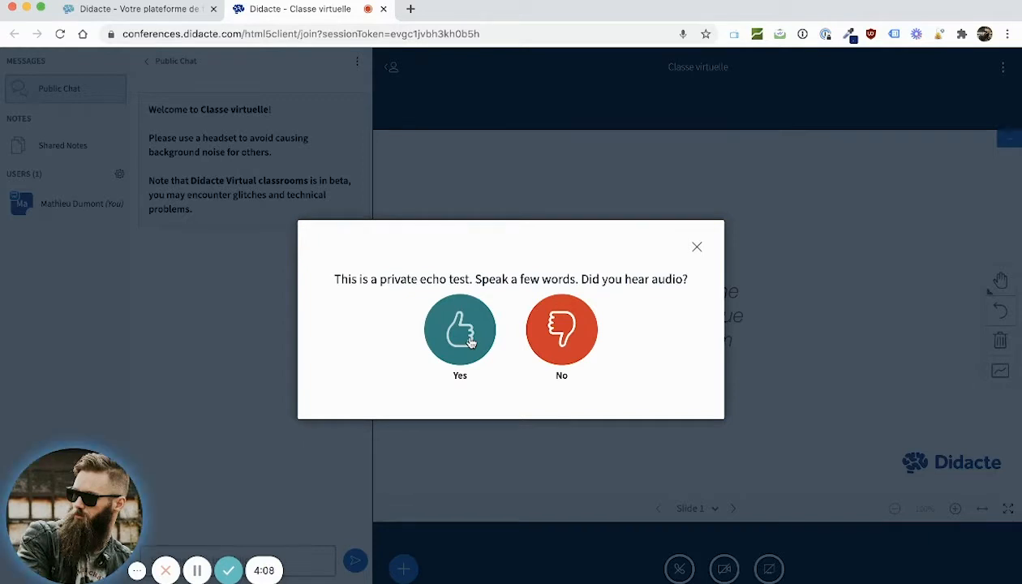
pyautogui.click(467, 340)
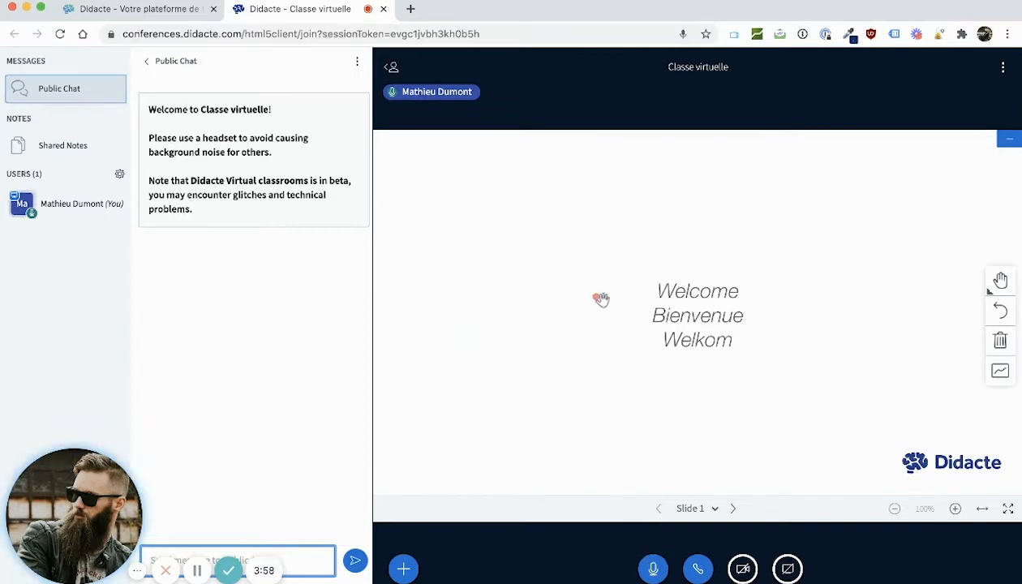
# Set the virtual classroom's application language to French and save the settings.
pyautogui.click(1005, 75)
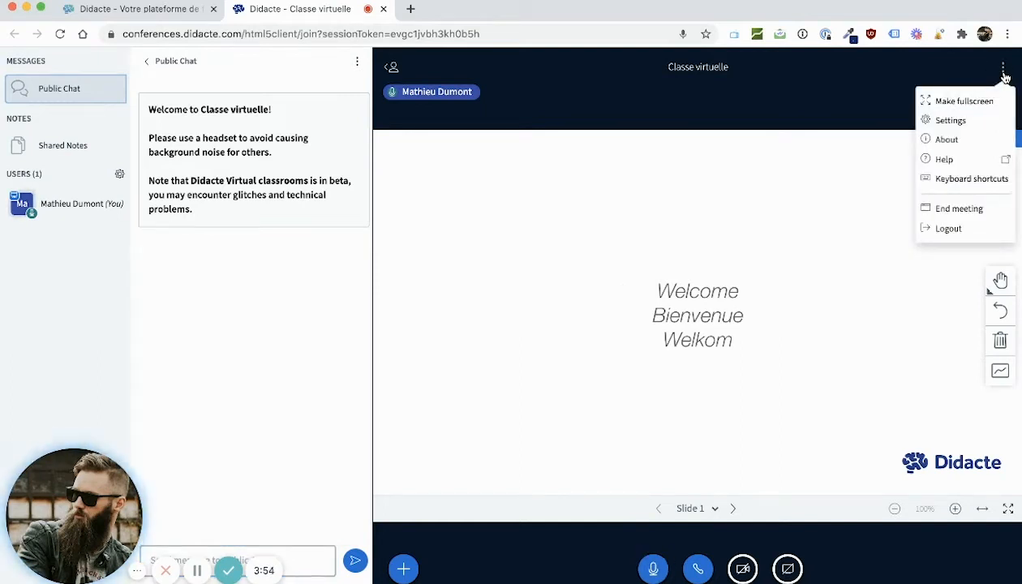
pyautogui.click(948, 120)
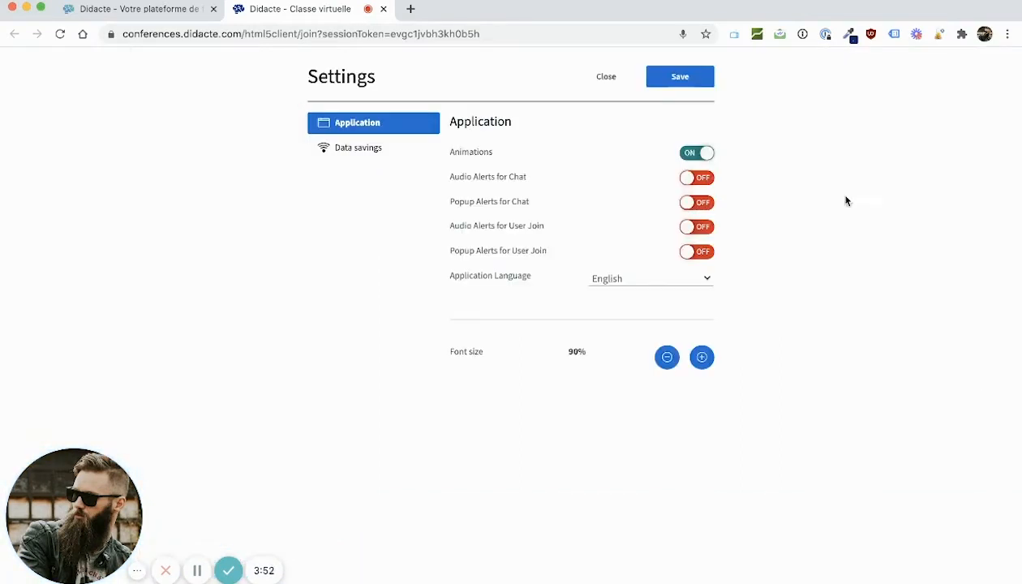
pyautogui.click(695, 277)
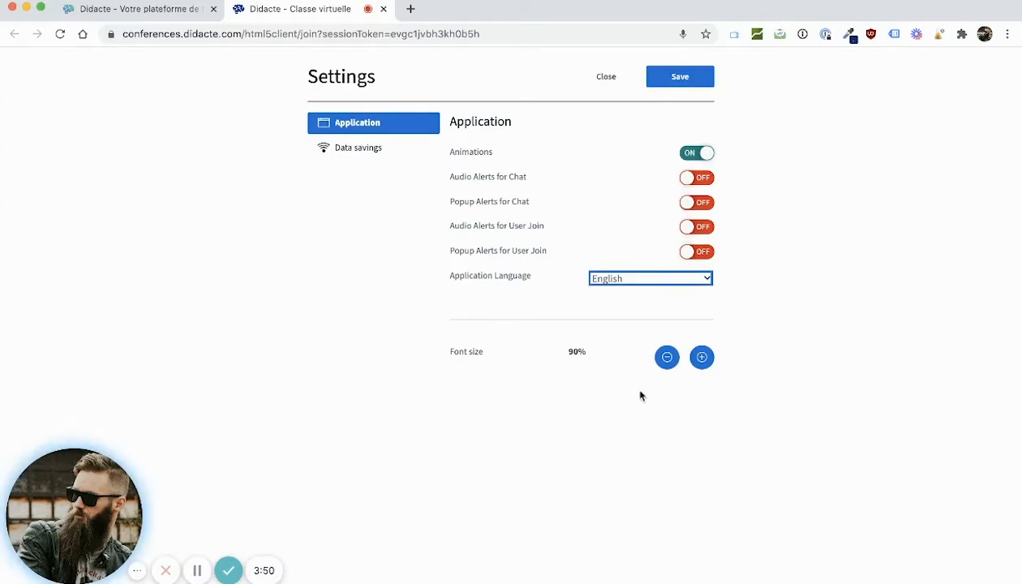
pyautogui.click(623, 404)
pyautogui.click(680, 76)
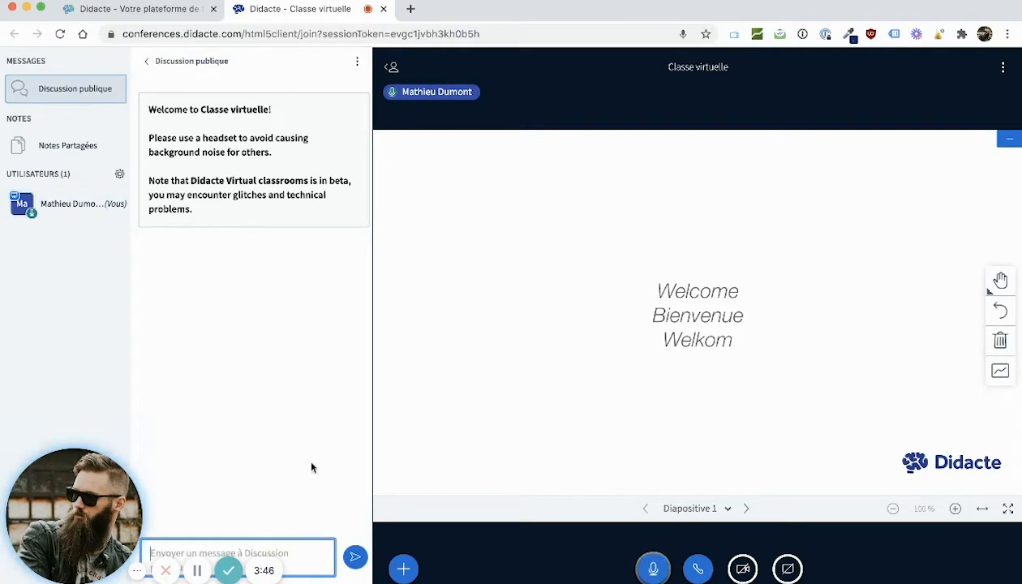
pyautogui.click(402, 559)
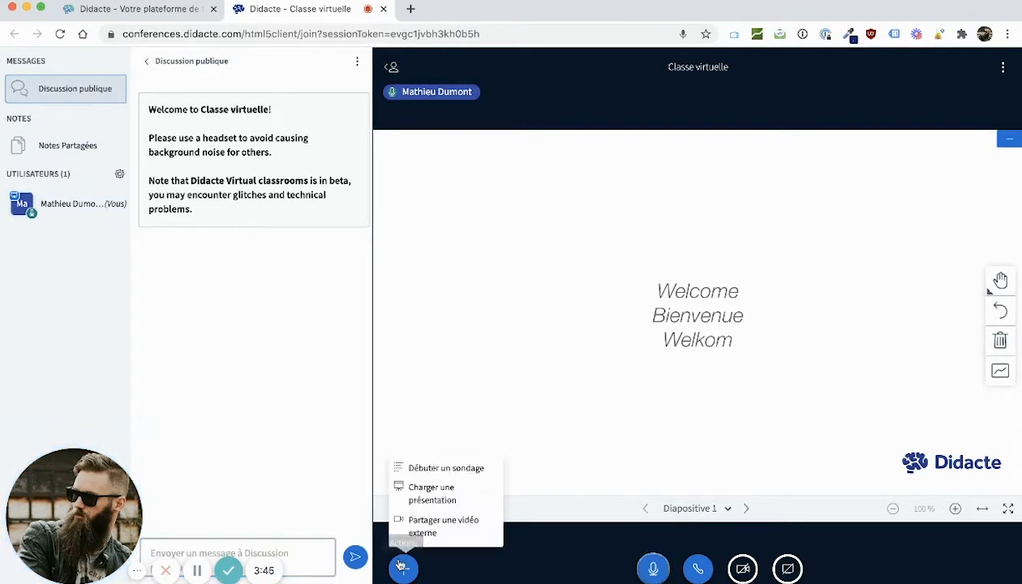
pyautogui.click(261, 422)
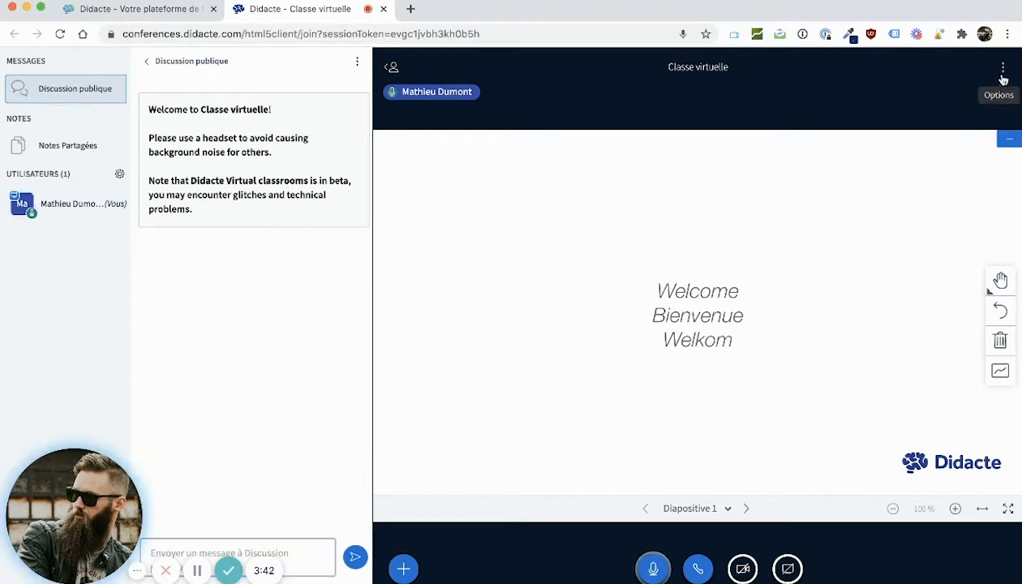
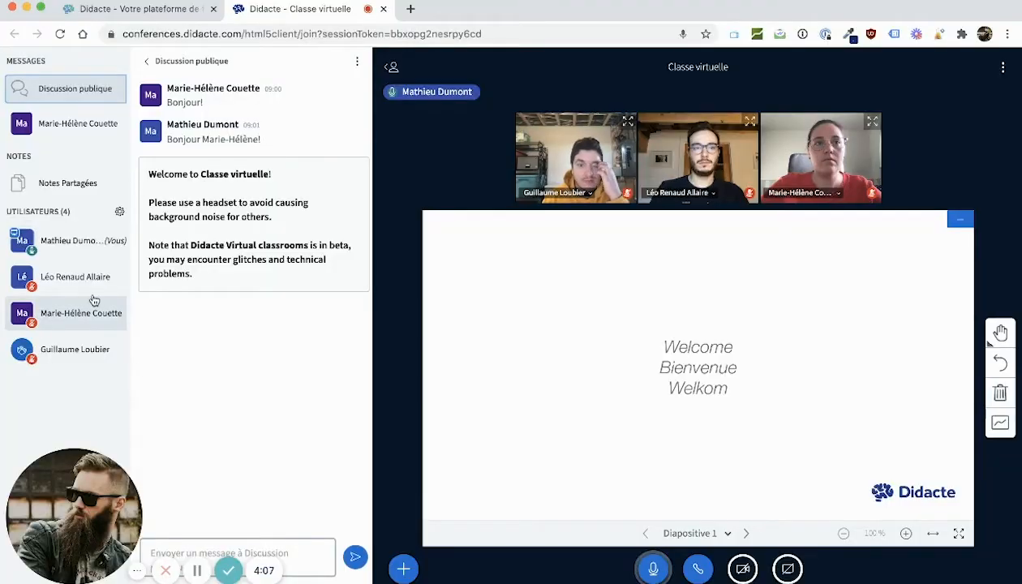
pyautogui.click(73, 243)
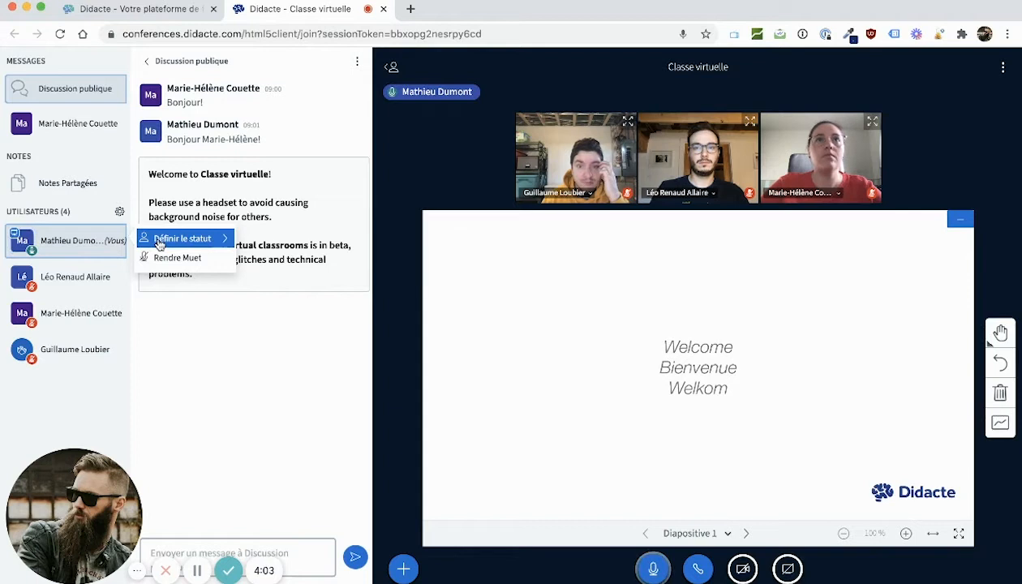
# Make the third participant in the user list the presenter, and take the presenter role back.
pyautogui.click(76, 313)
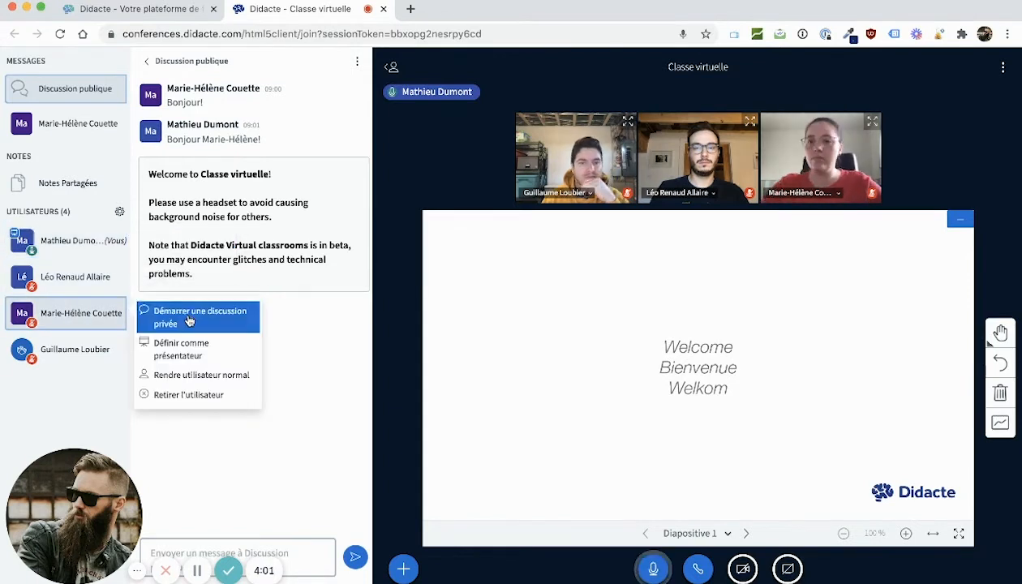
pyautogui.click(211, 357)
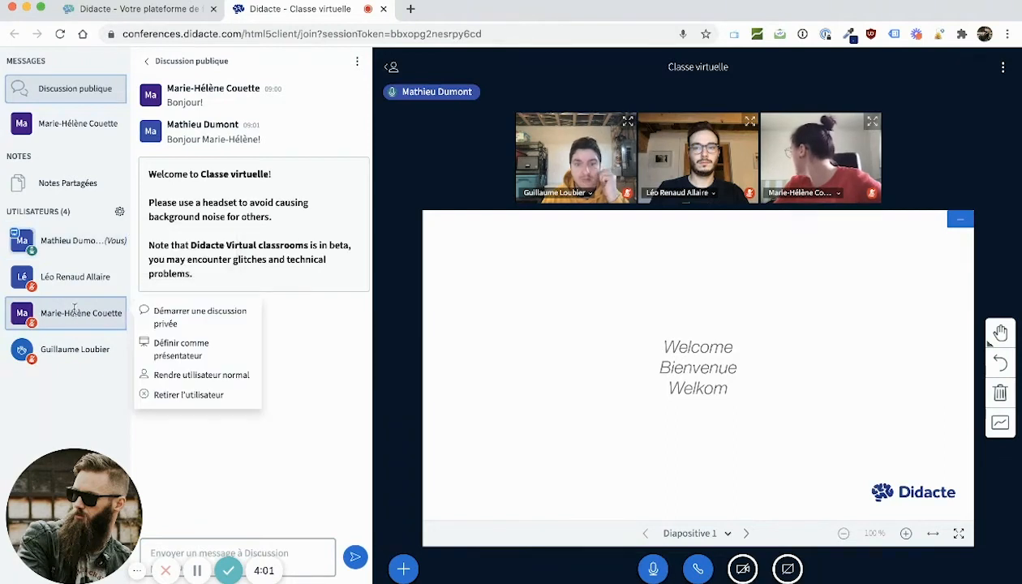
pyautogui.click(211, 360)
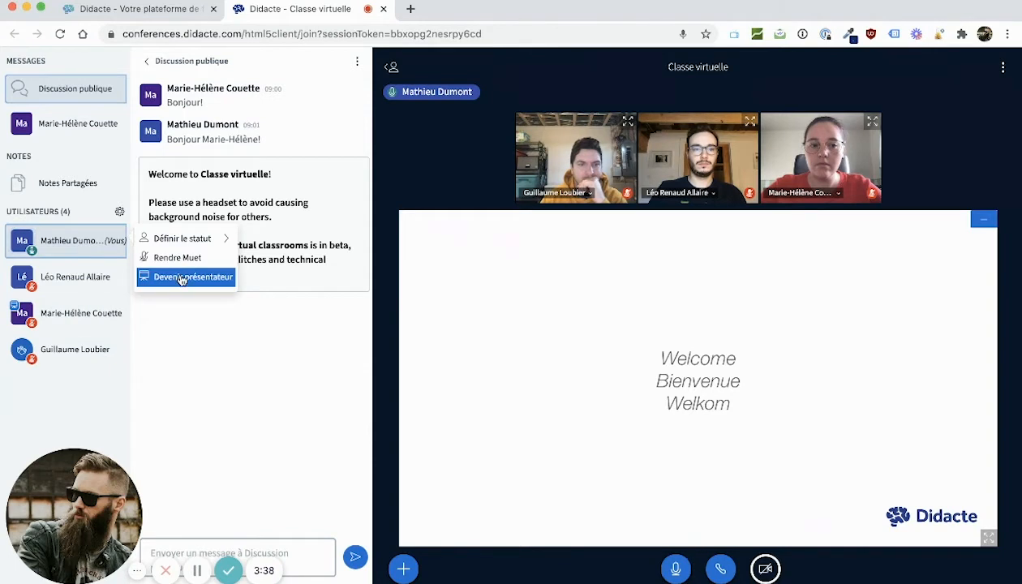
pyautogui.click(182, 278)
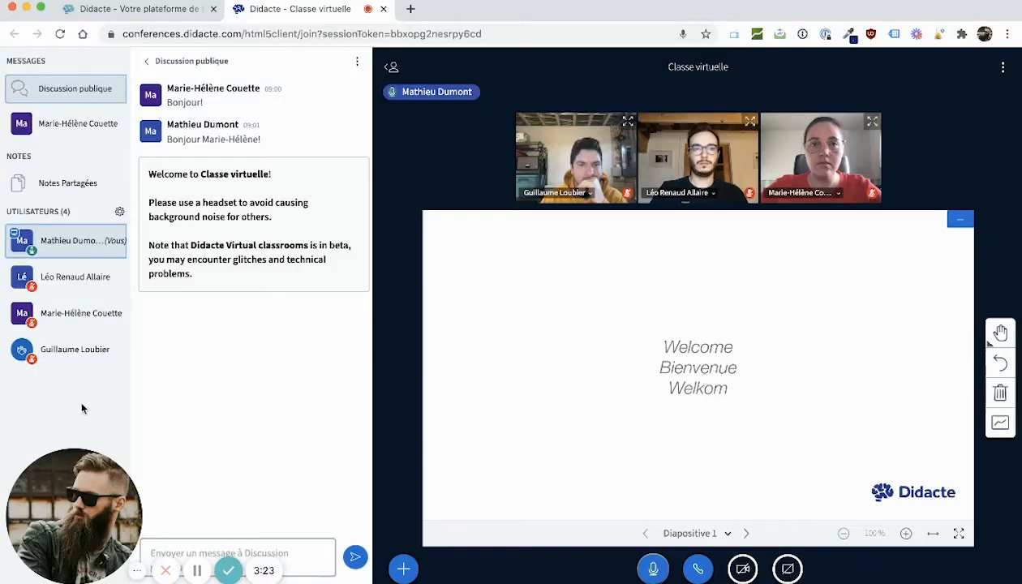
# Create two 15-minute private meeting rooms, assigning the second and third unassigned users to Réunion 1 and the other two to Réunion 2.
pyautogui.click(120, 214)
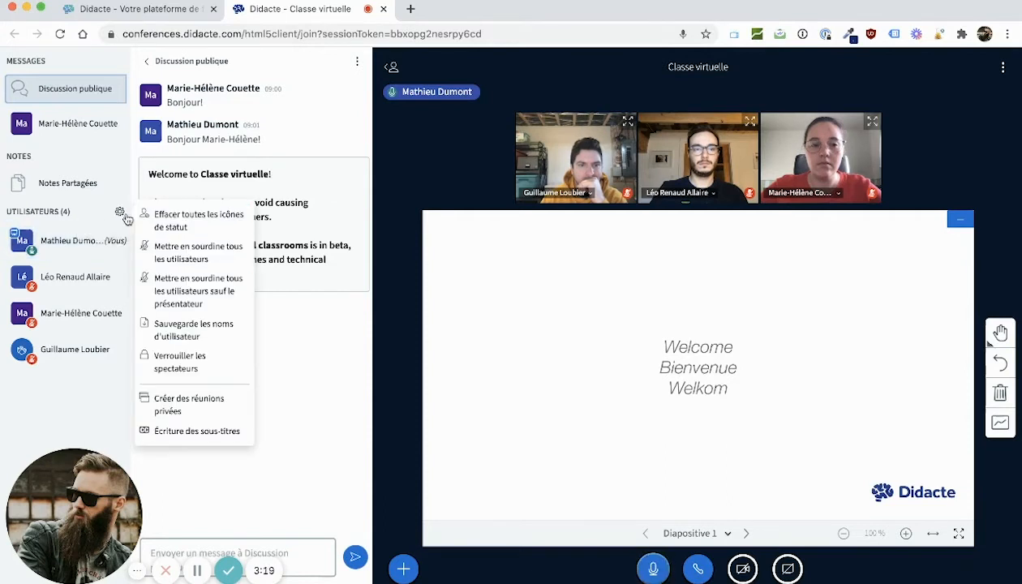
pyautogui.click(218, 410)
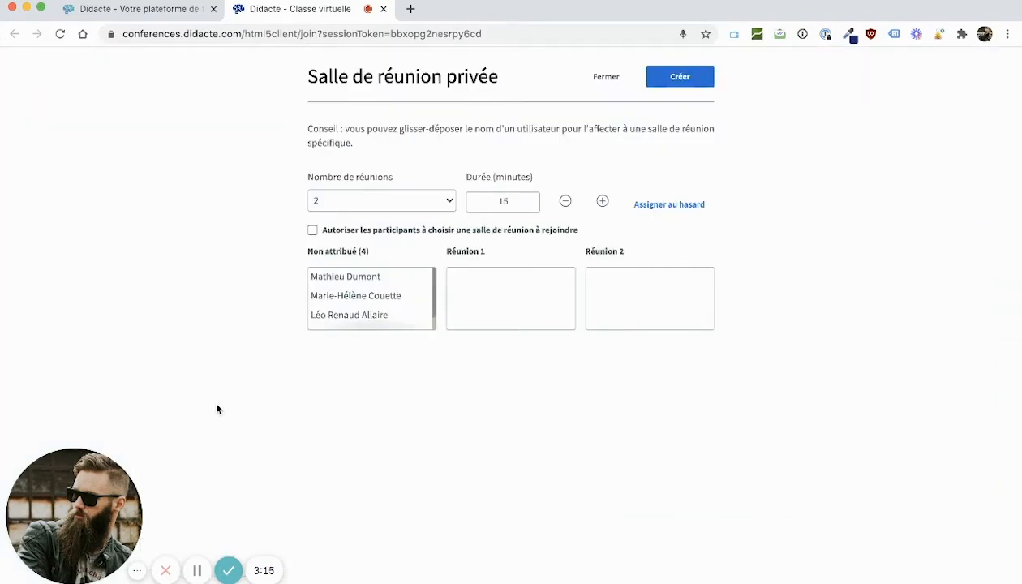
pyautogui.moveTo(339, 305); pyautogui.dragTo(482, 304)
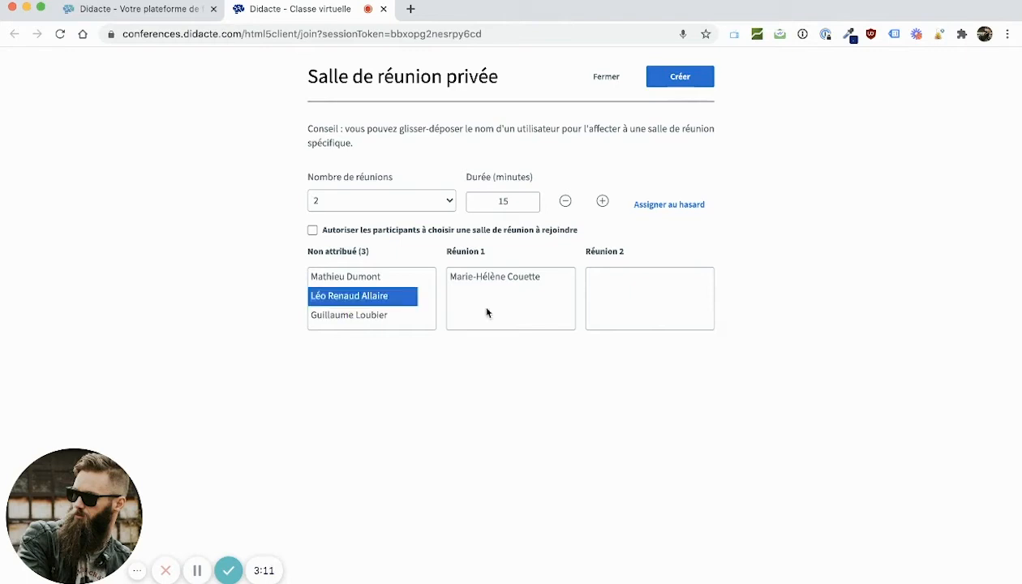
pyautogui.moveTo(348, 303); pyautogui.dragTo(499, 315)
pyautogui.moveTo(341, 282); pyautogui.dragTo(589, 292)
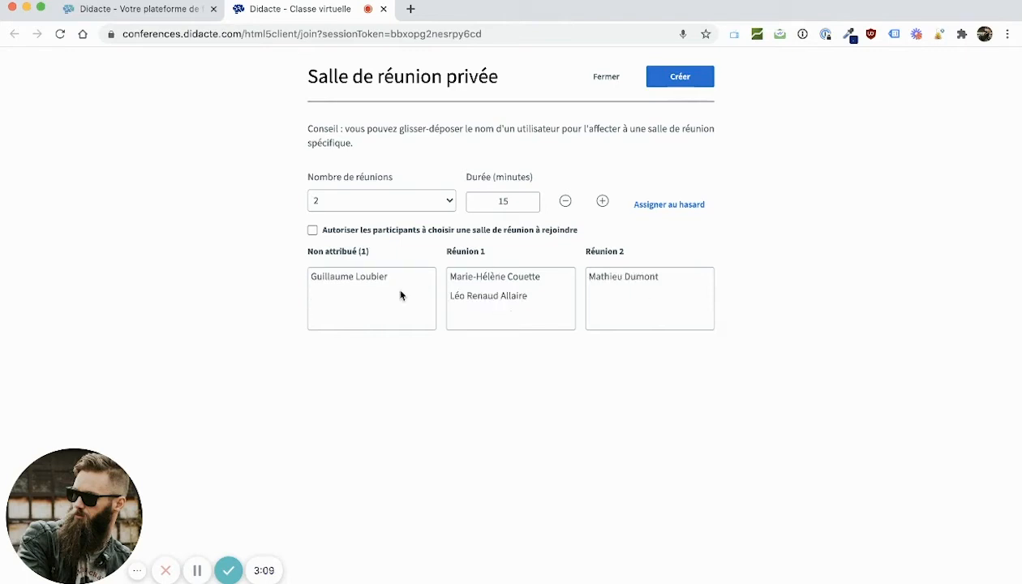
pyautogui.moveTo(364, 283); pyautogui.dragTo(629, 315)
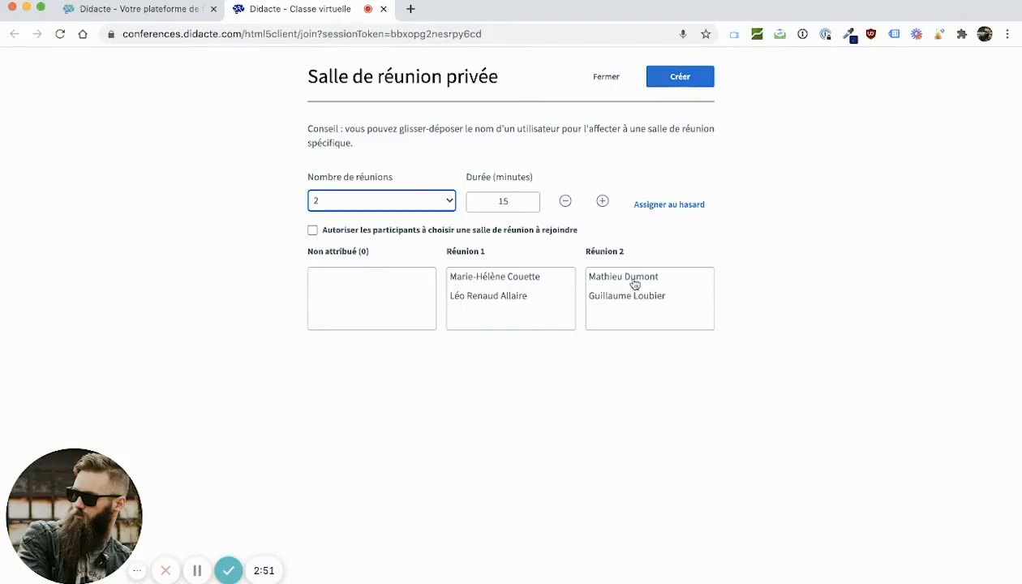
pyautogui.click(680, 76)
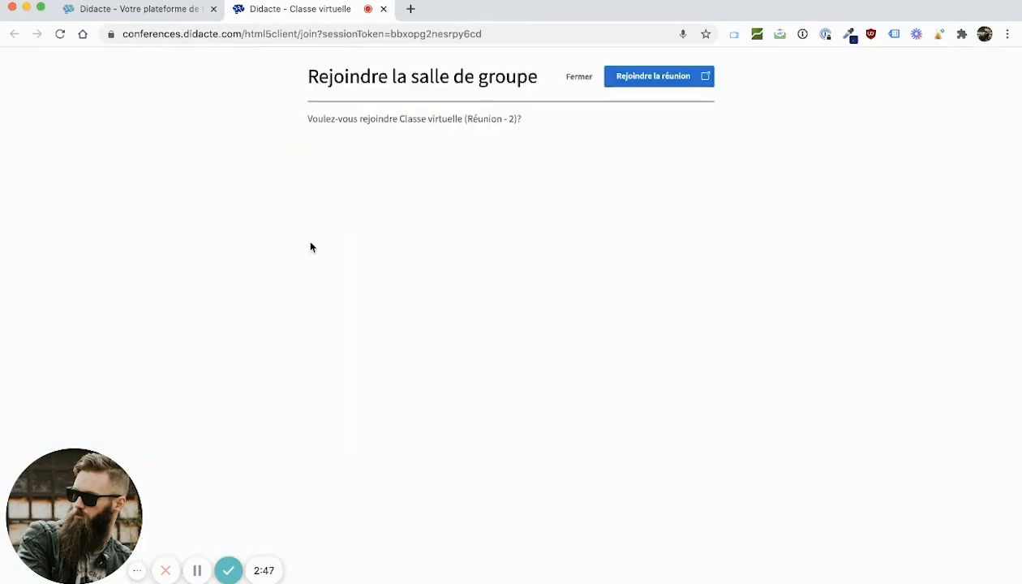
# Join the private meeting Réunion 2 with the microphone and confirm the echo test.
pyautogui.click(641, 78)
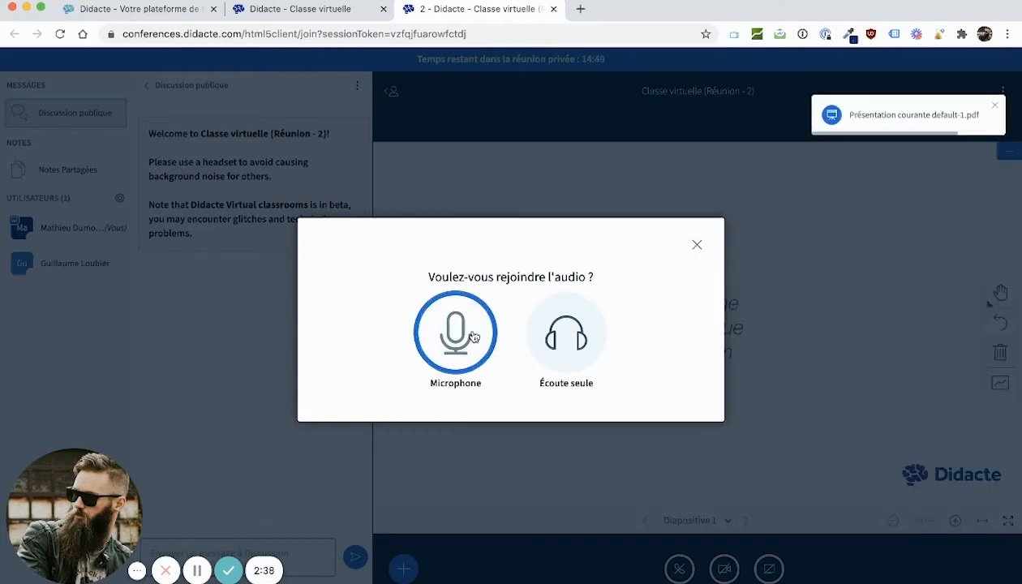
pyautogui.click(475, 337)
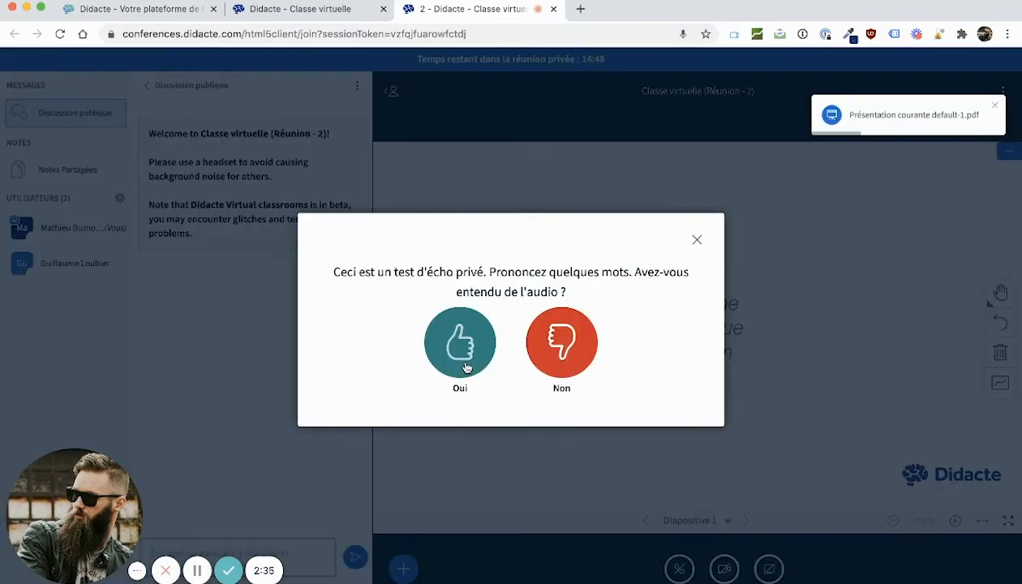
pyautogui.click(466, 368)
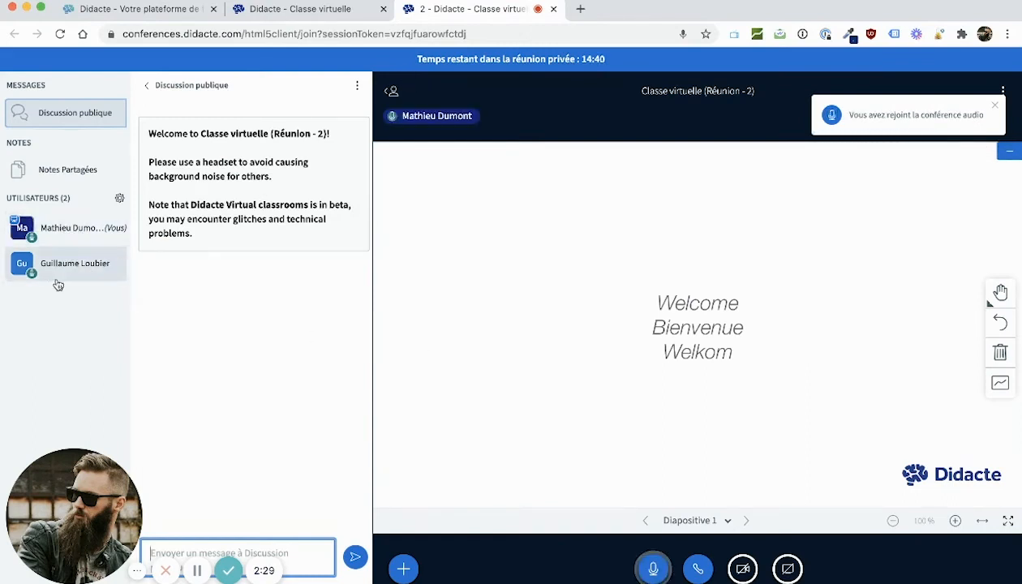
# Join Réunion 1 with the microphone from the main classroom's private meeting list, and return to the main classroom.
pyautogui.click(286, 8)
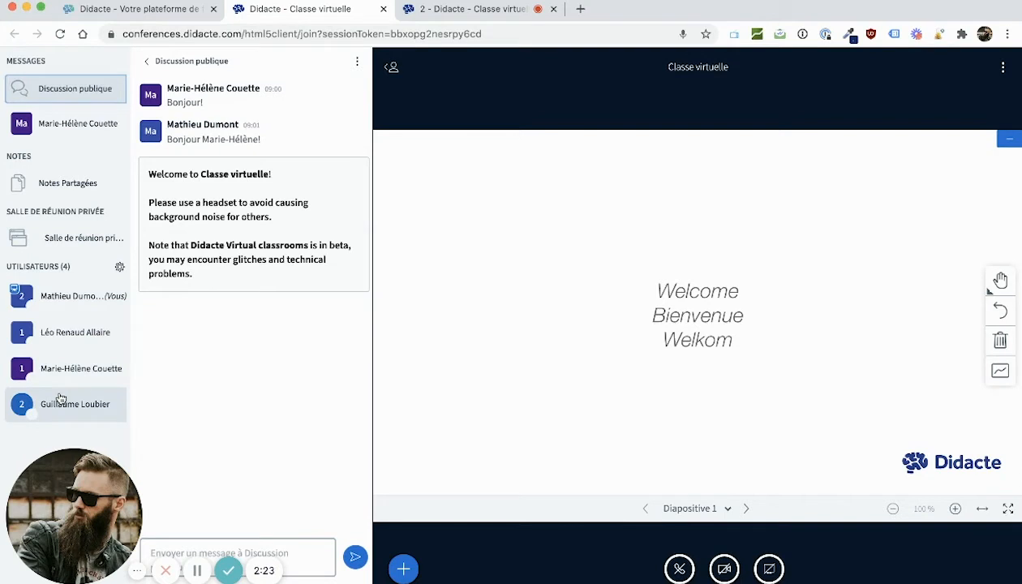
pyautogui.click(84, 239)
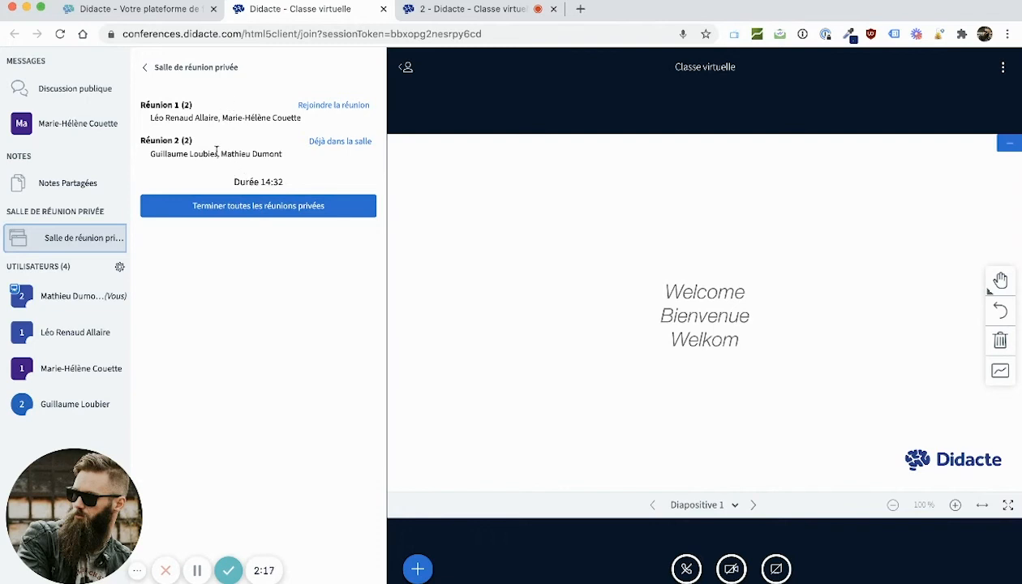
pyautogui.click(331, 113)
pyautogui.click(465, 314)
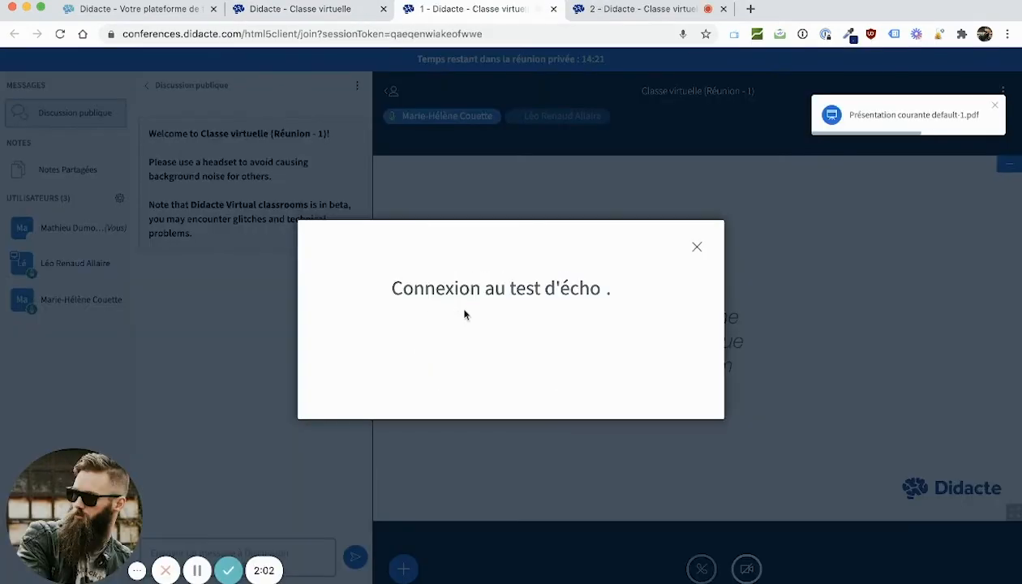
pyautogui.click(460, 328)
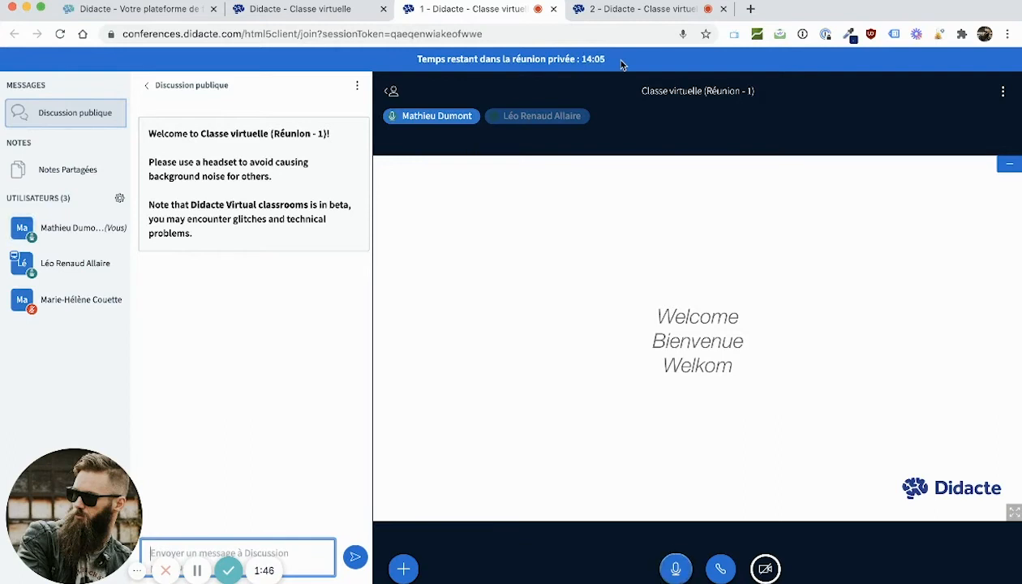
pyautogui.click(308, 10)
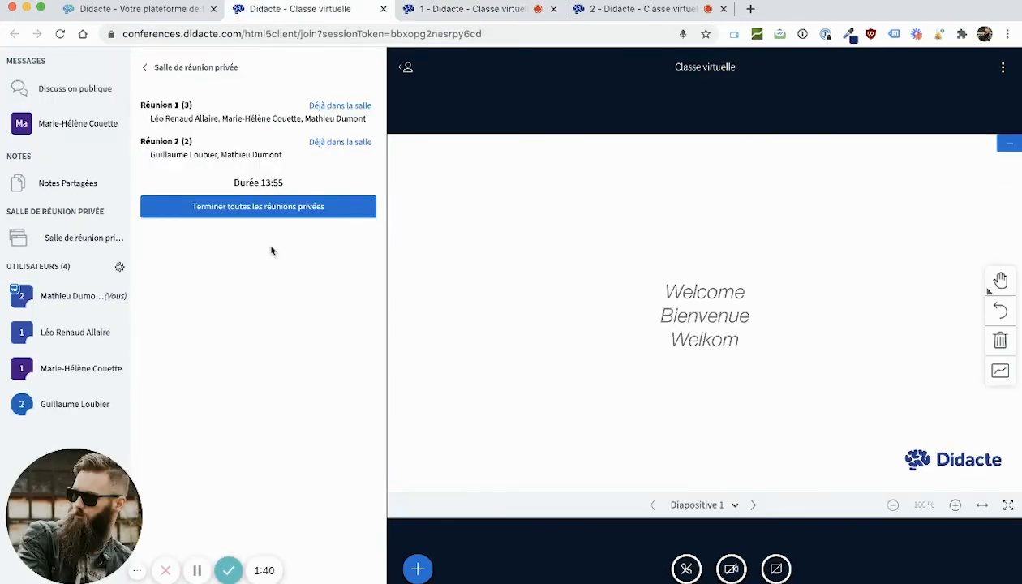